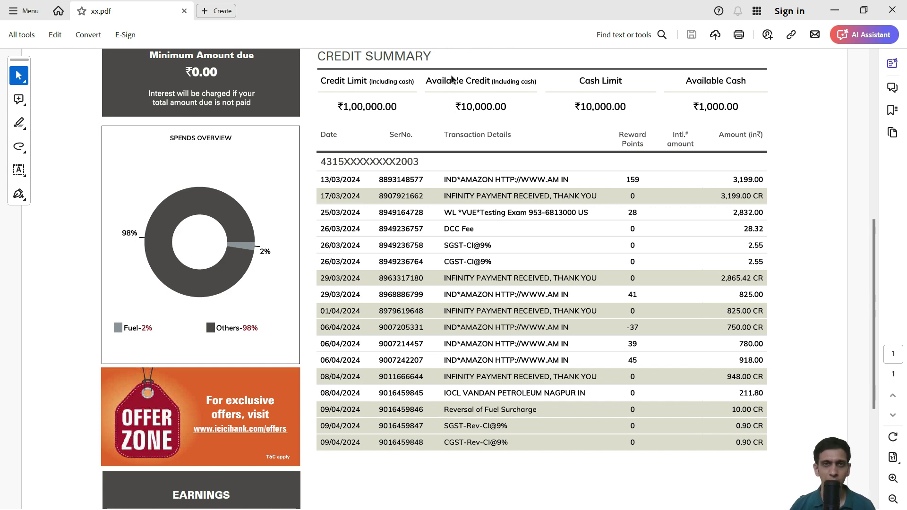
- Switch to the Excel workbook and select cell A1
key(alt+Tab)
key(alt+Tab)
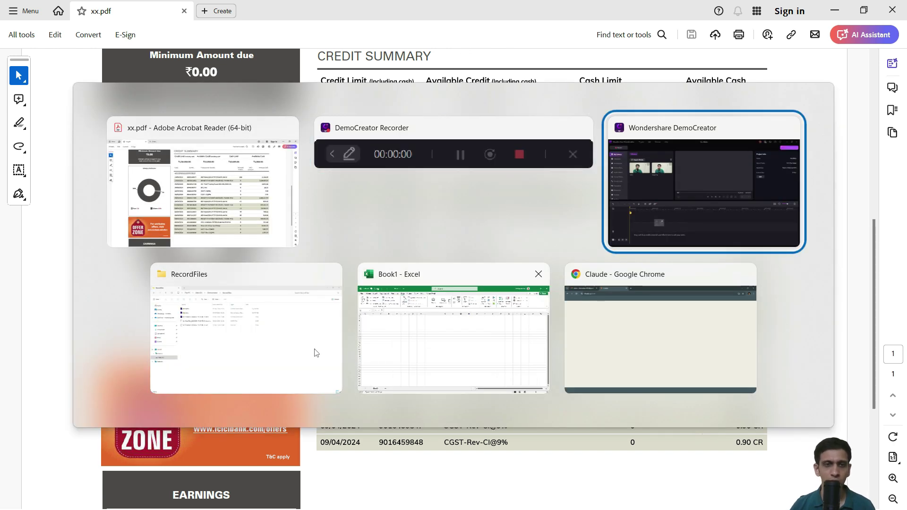
click(389, 312)
click(164, 221)
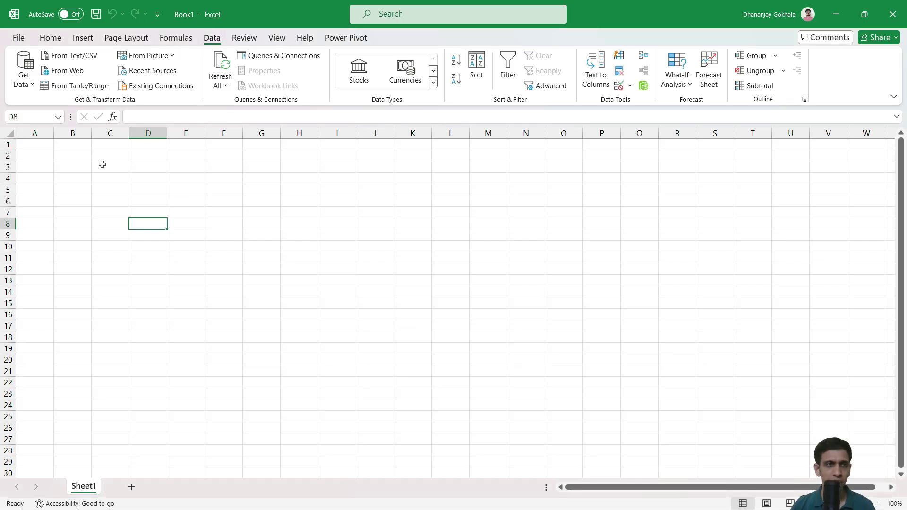
click(36, 148)
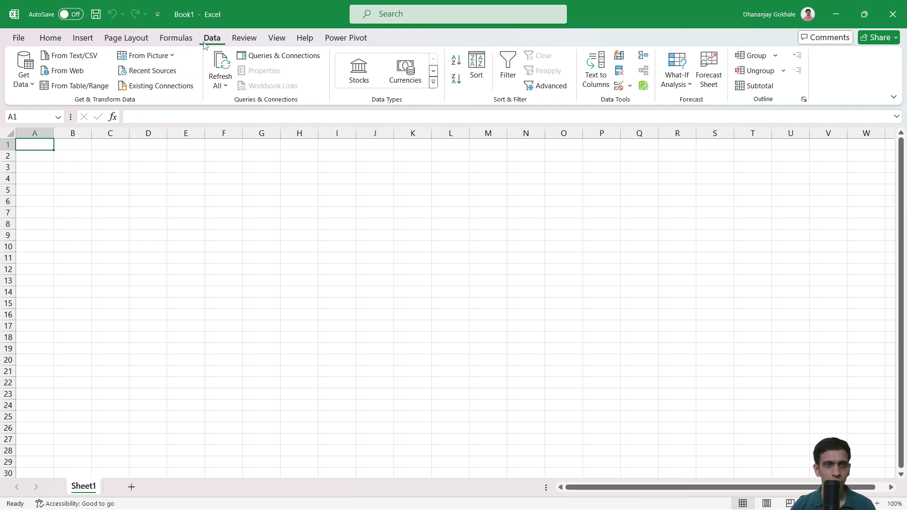
- Import xx.pdf from the Desktop through Get Data > From PDF
click(25, 84)
mouse_move(68, 105)
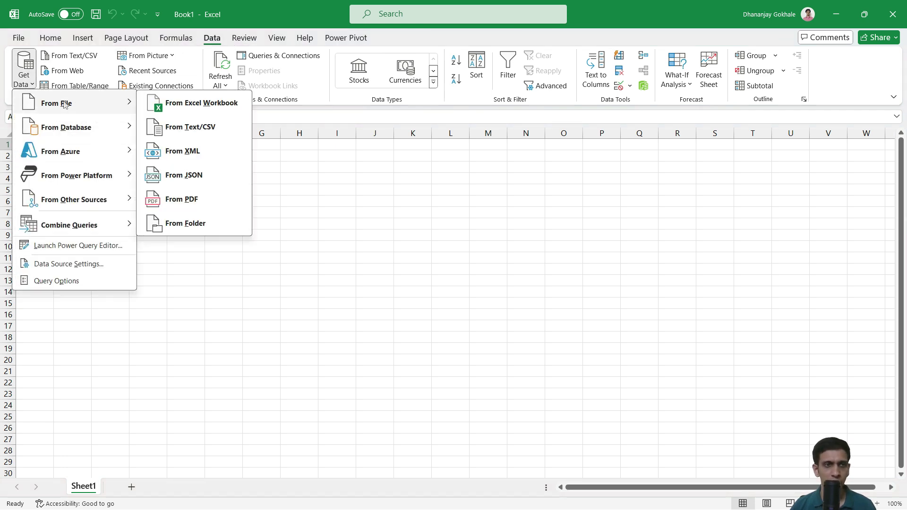
click(227, 205)
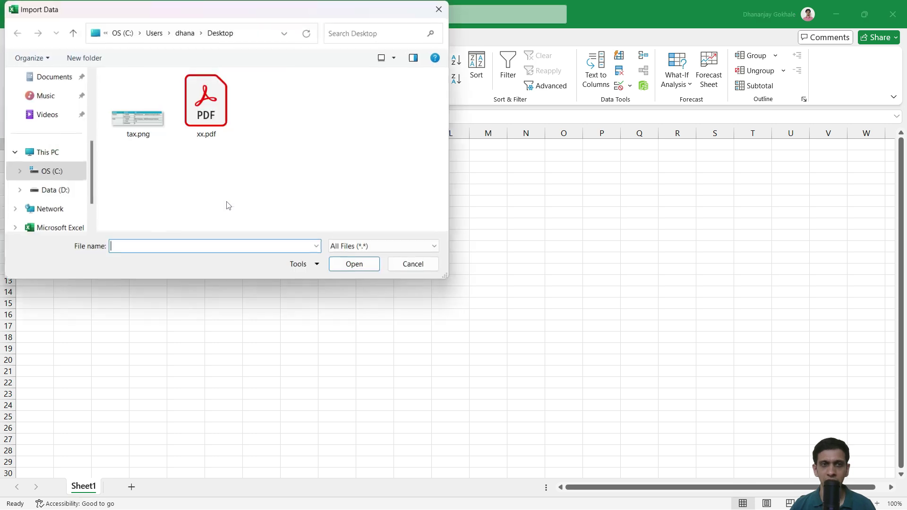
click(204, 122)
click(350, 264)
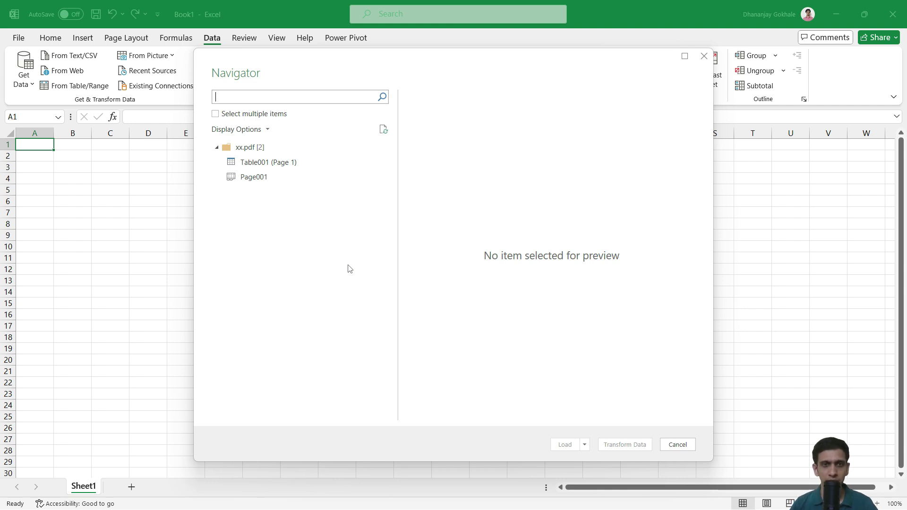
- Preview Table001 (Page 1) and Page001 in the Navigator
click(267, 163)
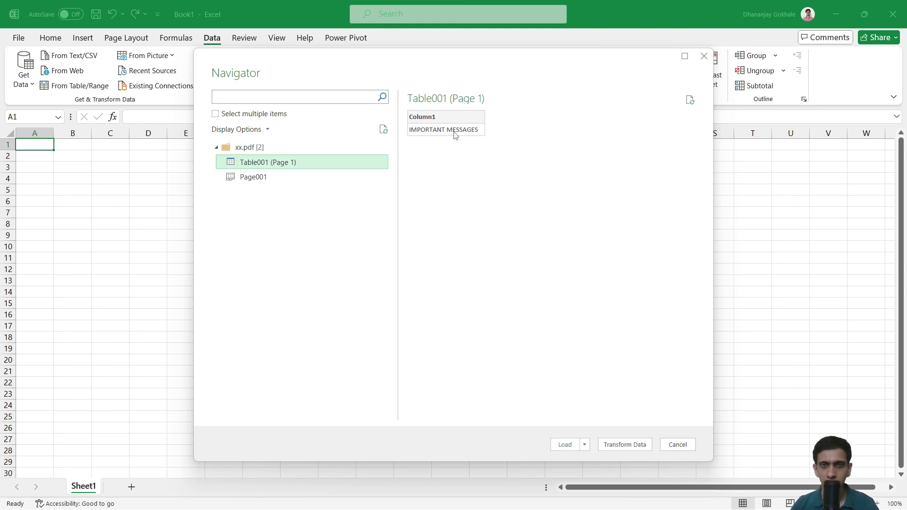
click(278, 178)
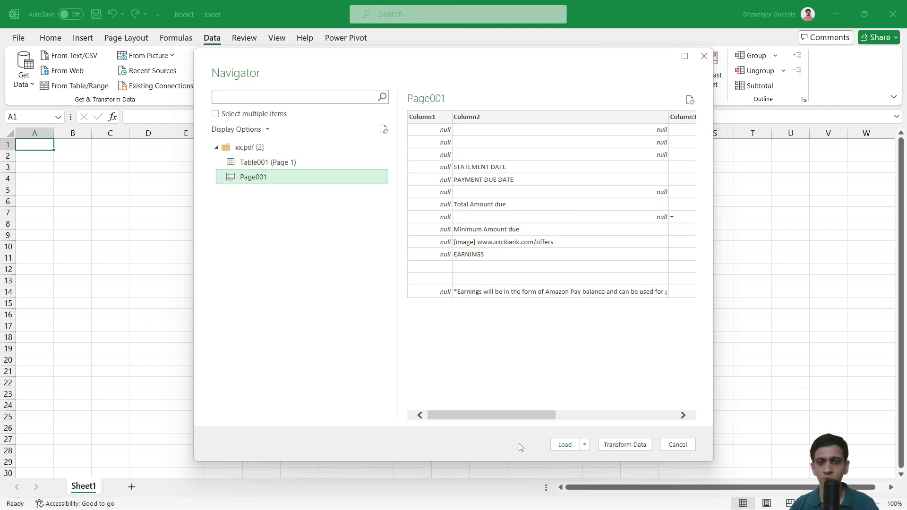
drag(538, 416, 662, 411)
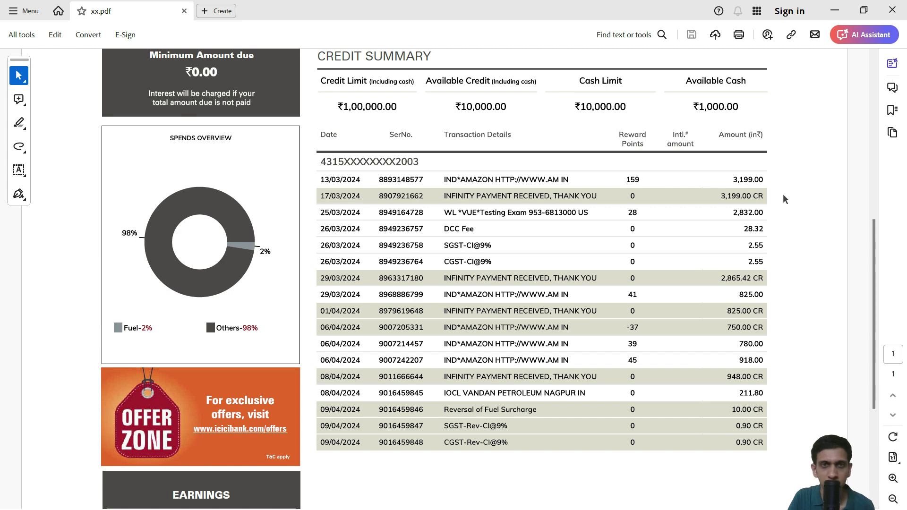
- Snip the transaction table from its Date header to the last row
key(super+shift+s)
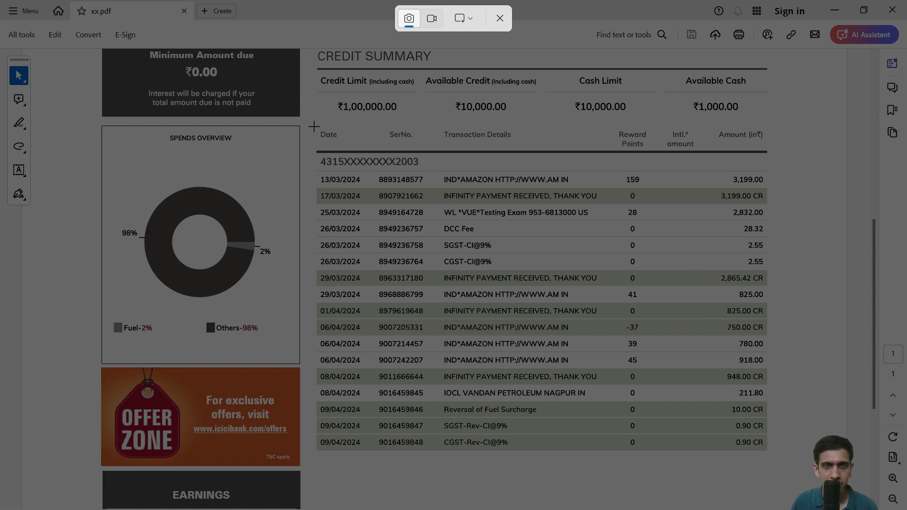
drag(314, 126, 777, 459)
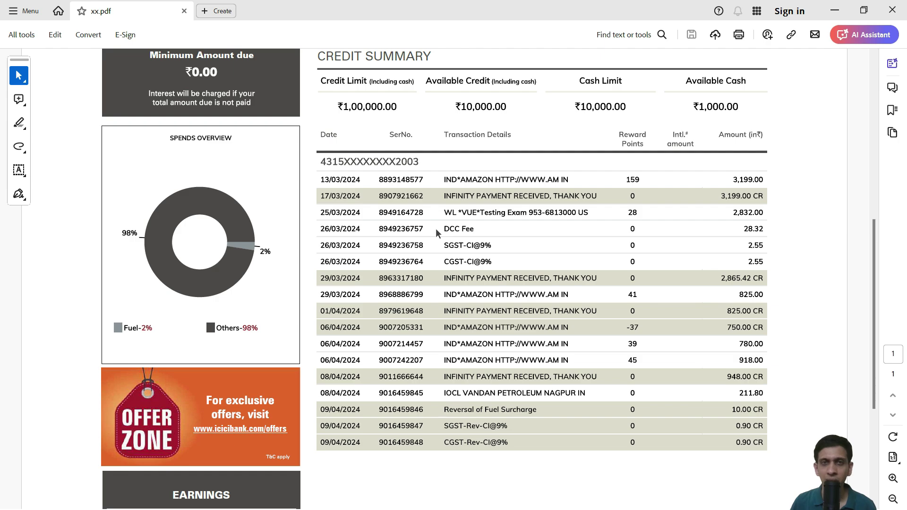
- Insert the clipboard screenshot's transaction table into Sheet1 A1:F20 with Data from Picture
key(alt+Tab)
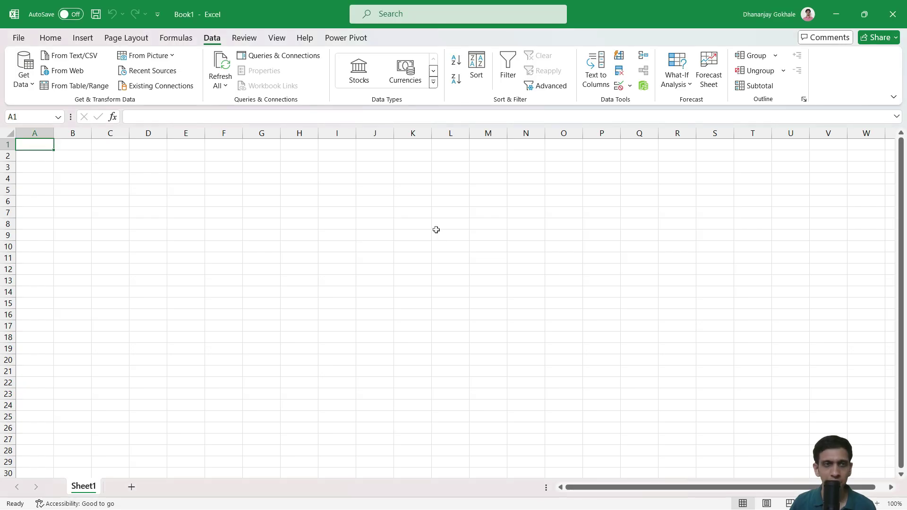
click(25, 84)
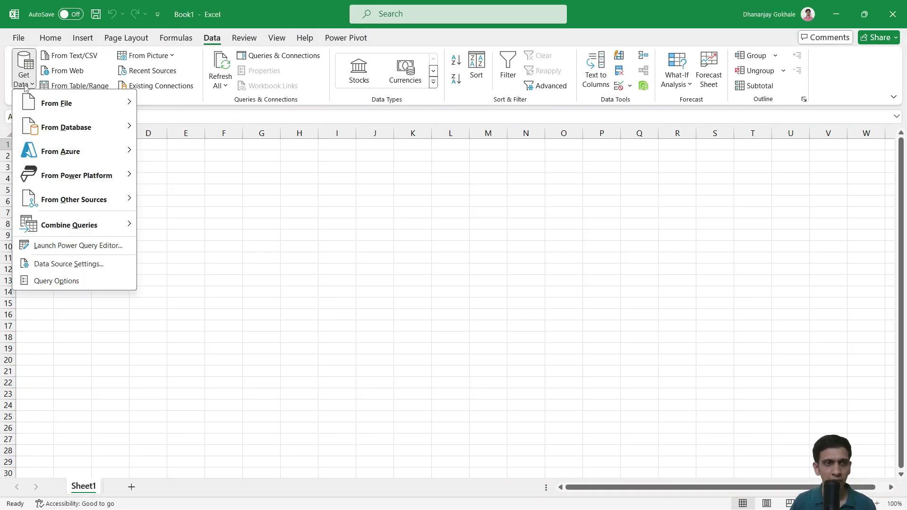
mouse_move(106, 203)
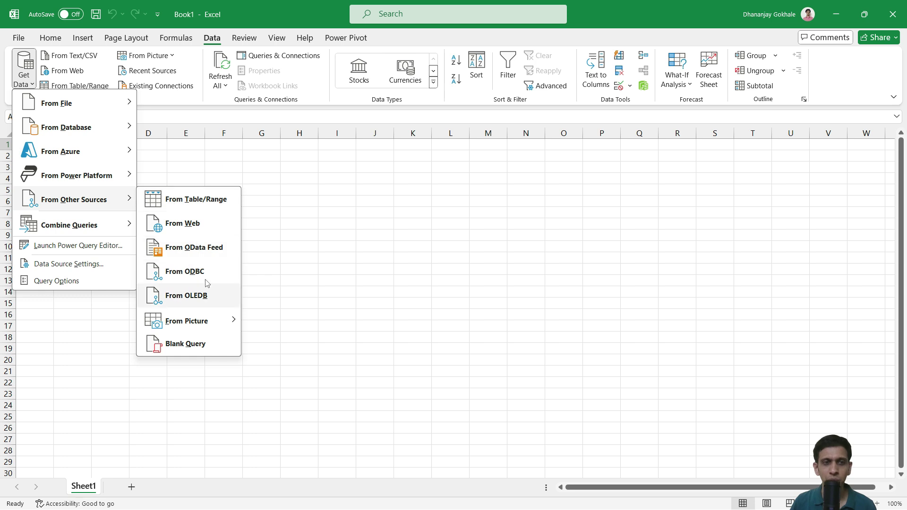
mouse_move(218, 323)
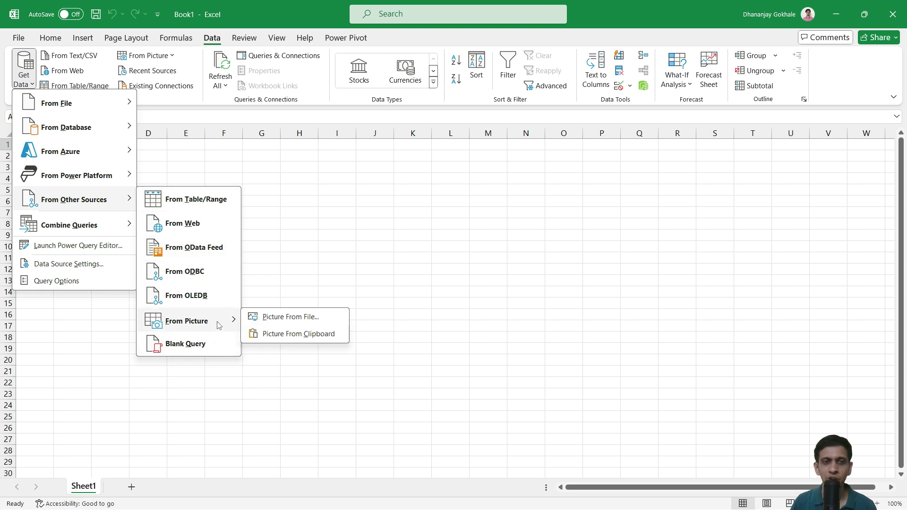
click(303, 335)
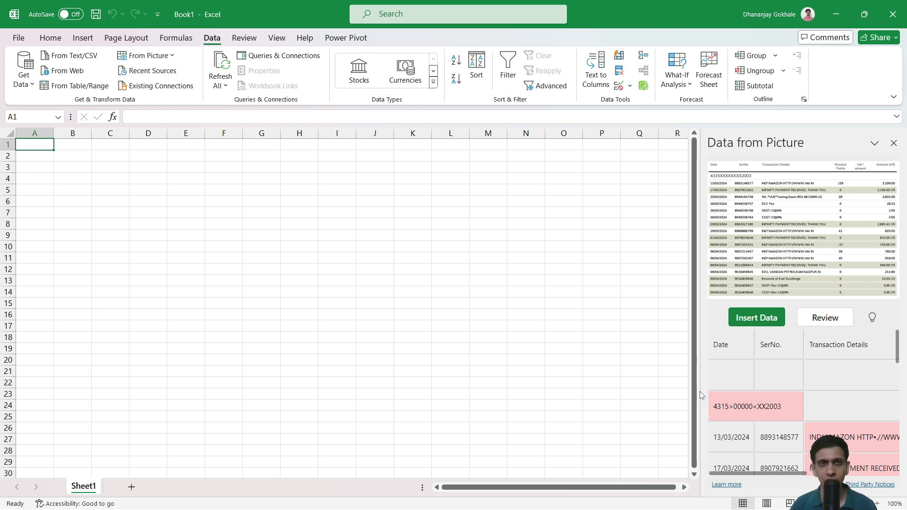
click(761, 324)
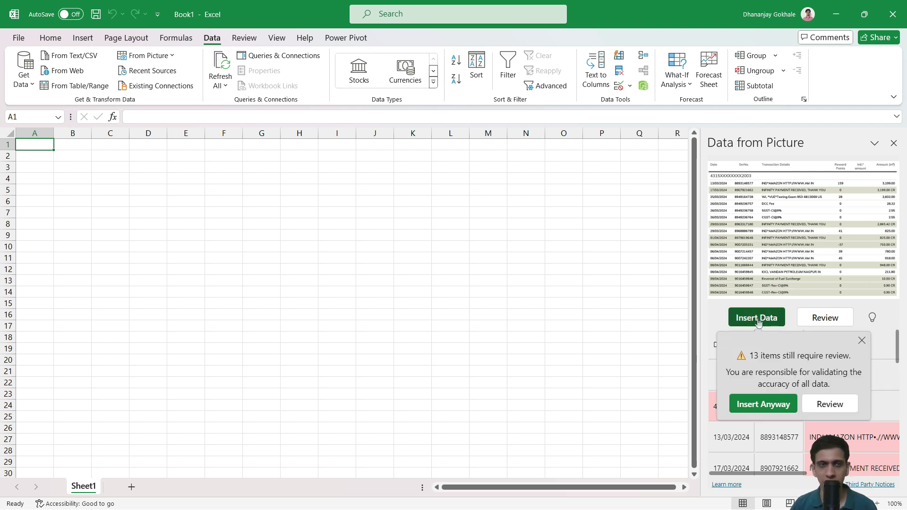
click(763, 404)
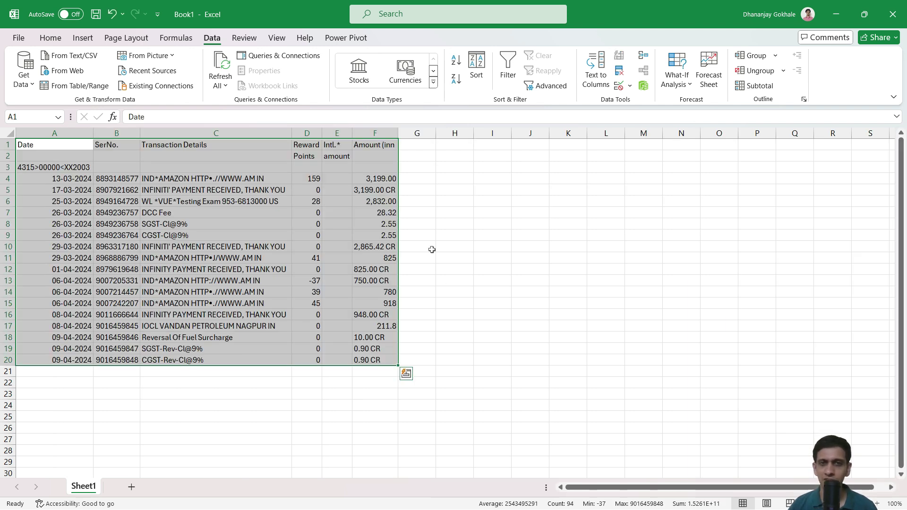
- Inspect the imported values in cells F4, C4, C12 and F5
scroll(283, 239, down, 2)
scroll(283, 239, up, 2)
click(376, 182)
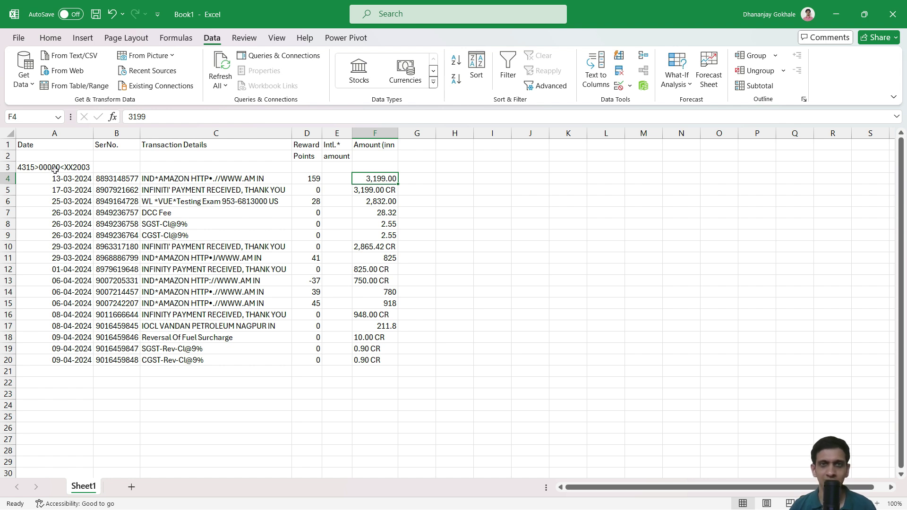
click(229, 182)
click(218, 268)
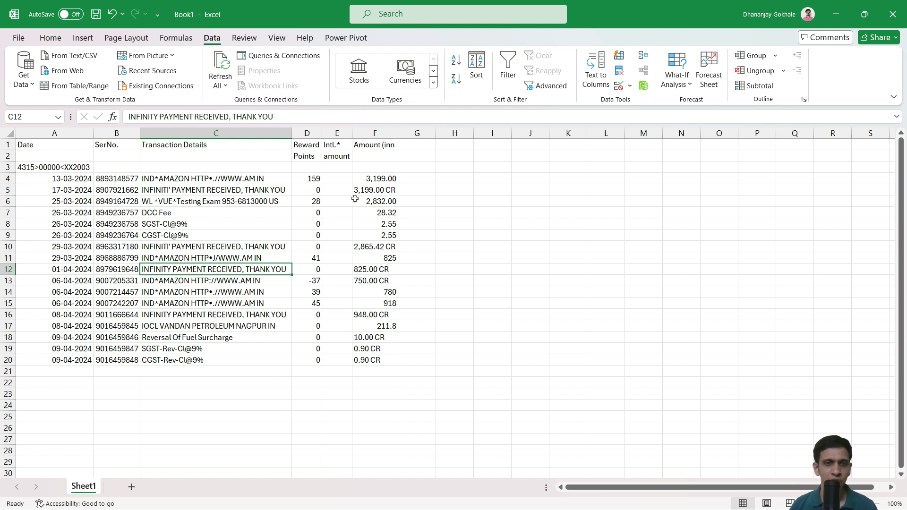
click(386, 179)
click(379, 191)
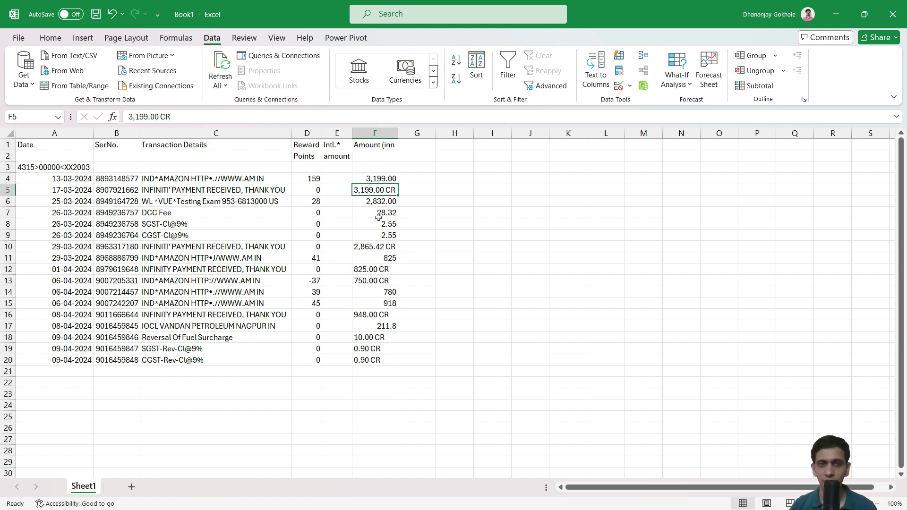
click(385, 178)
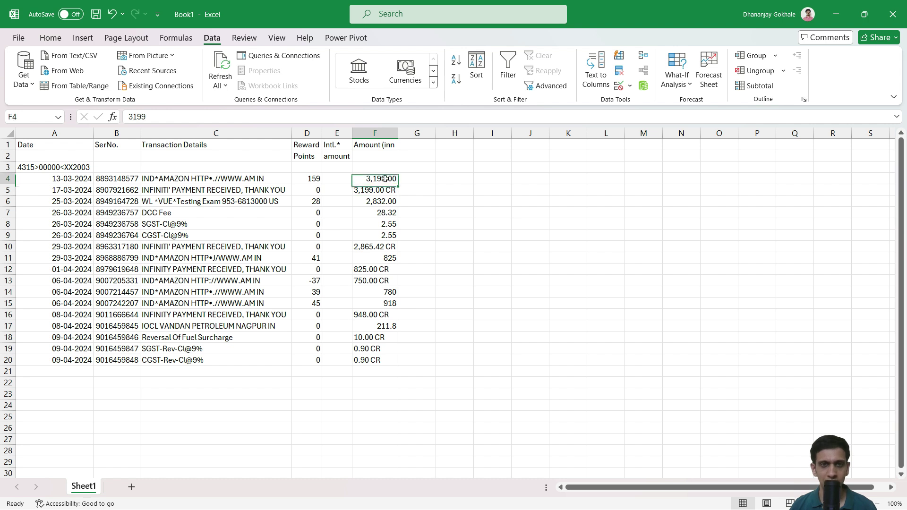
- Examine the CR-suffixed amounts in F5, F12 and F16, then select F4:F20
double_click(386, 178)
key(Escape)
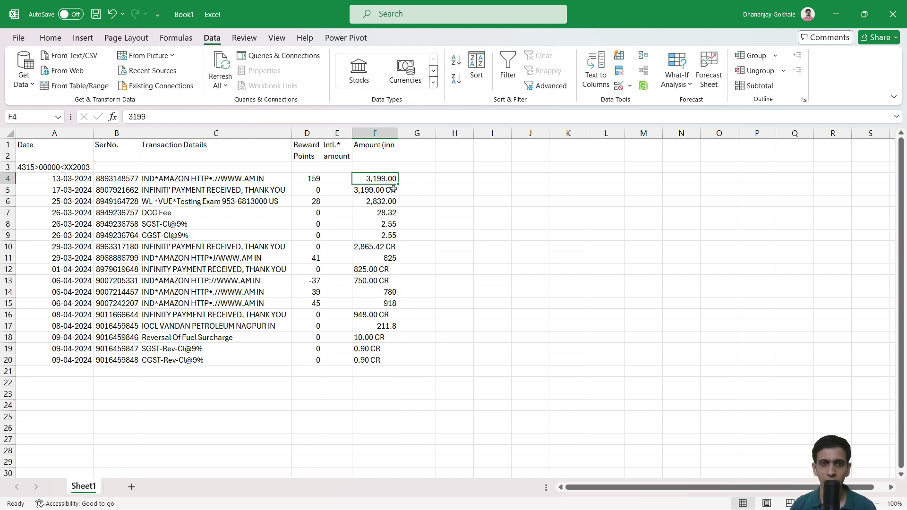
click(393, 190)
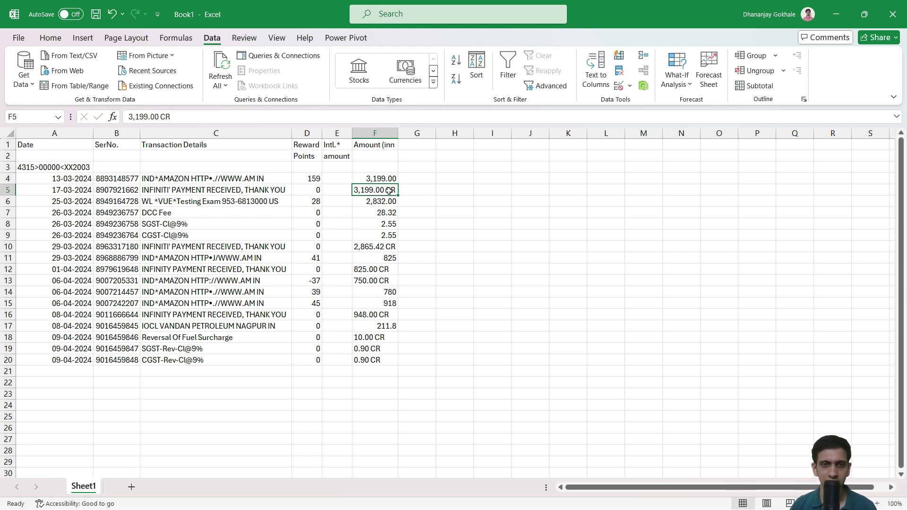
click(381, 267)
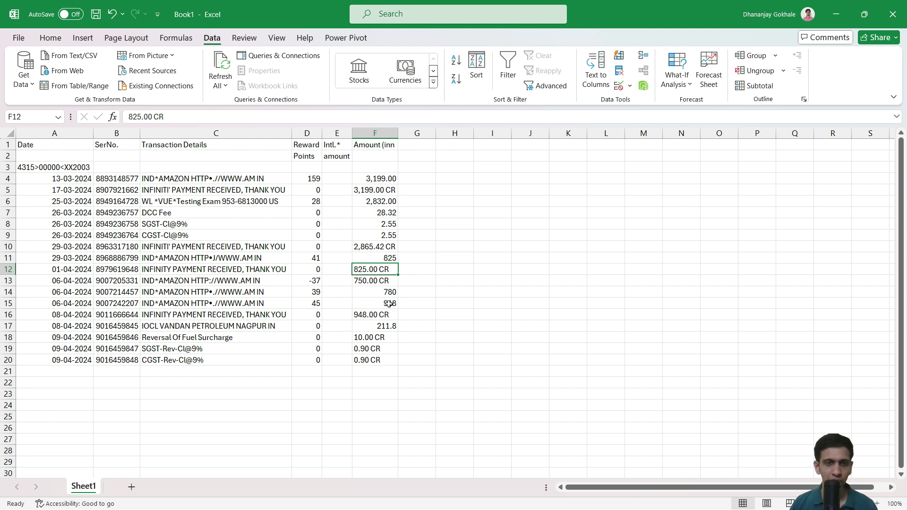
click(376, 316)
double_click(386, 270)
drag(379, 269, 389, 269)
key(Escape)
drag(378, 179, 377, 359)
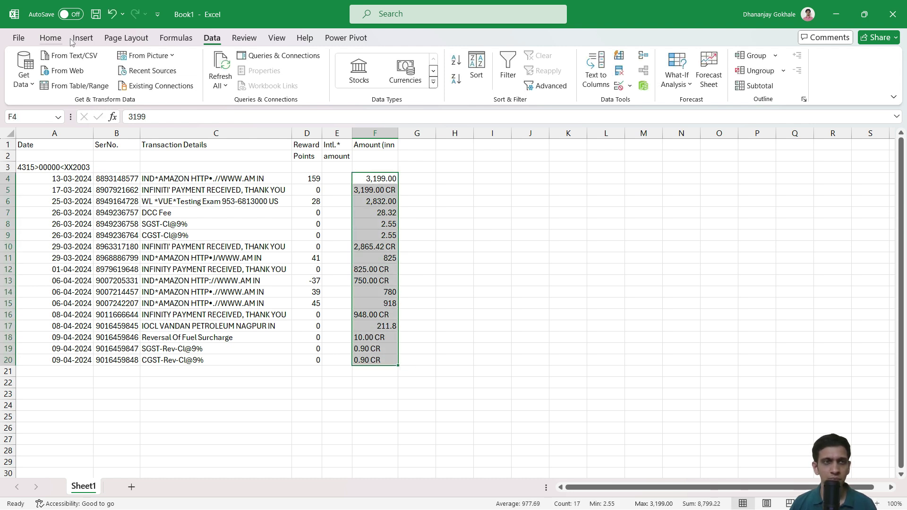
- Replace every 'CR' in the selected amounts with nothing using Replace All
click(50, 38)
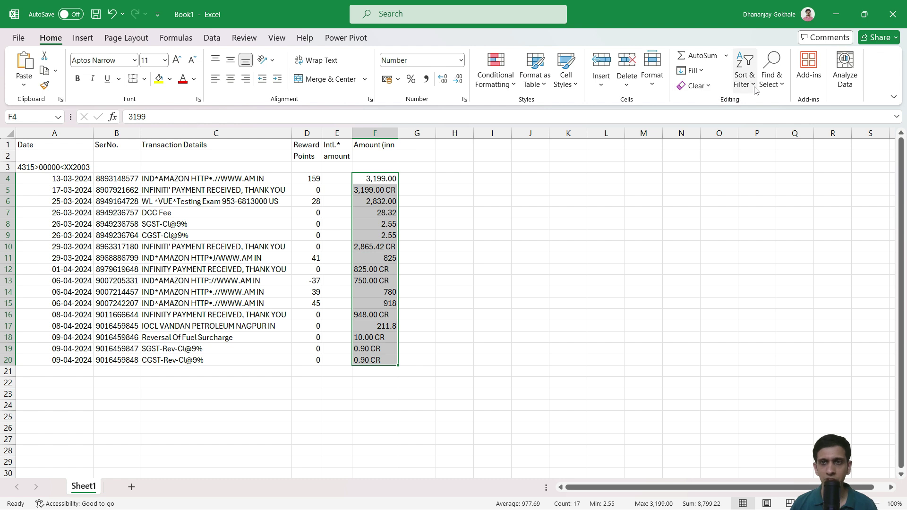
click(770, 84)
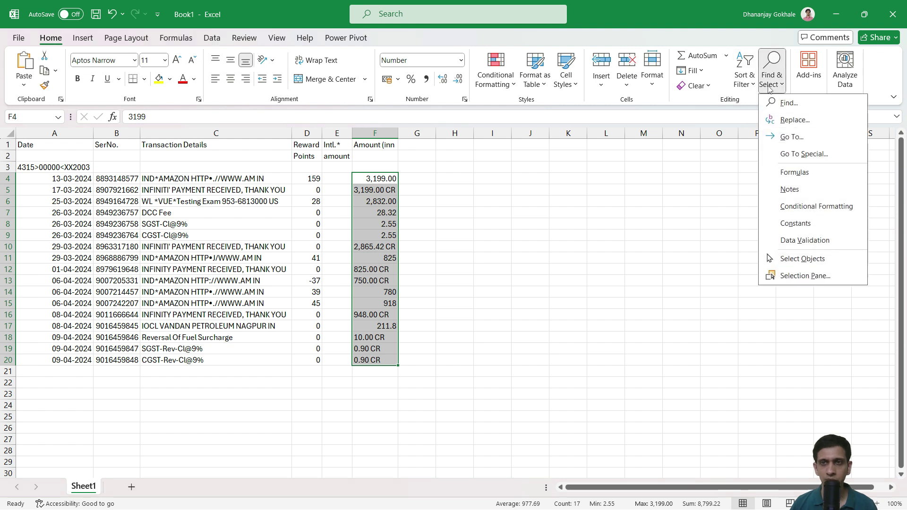
click(795, 120)
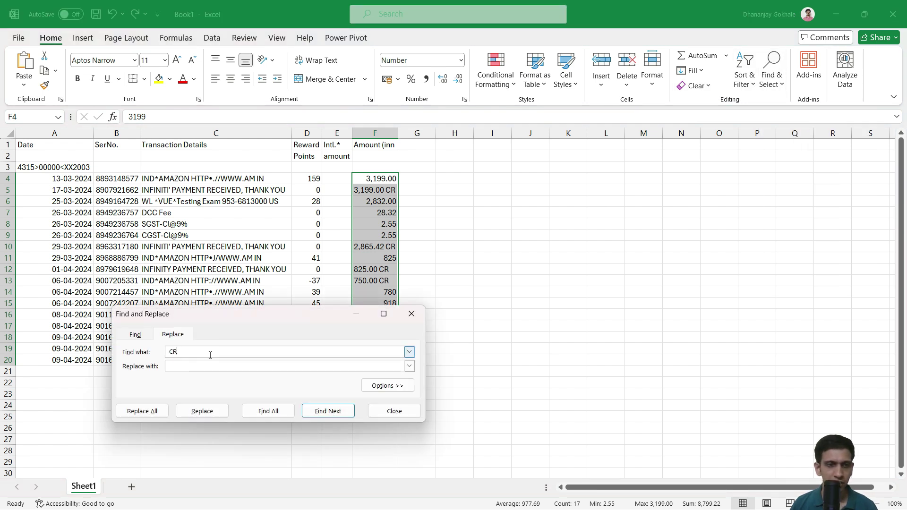
click(144, 414)
click(456, 291)
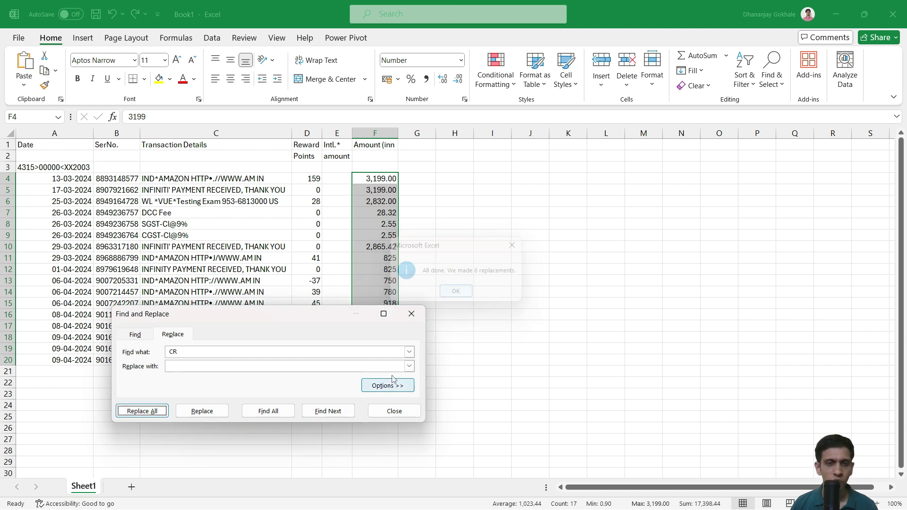
click(395, 411)
click(373, 246)
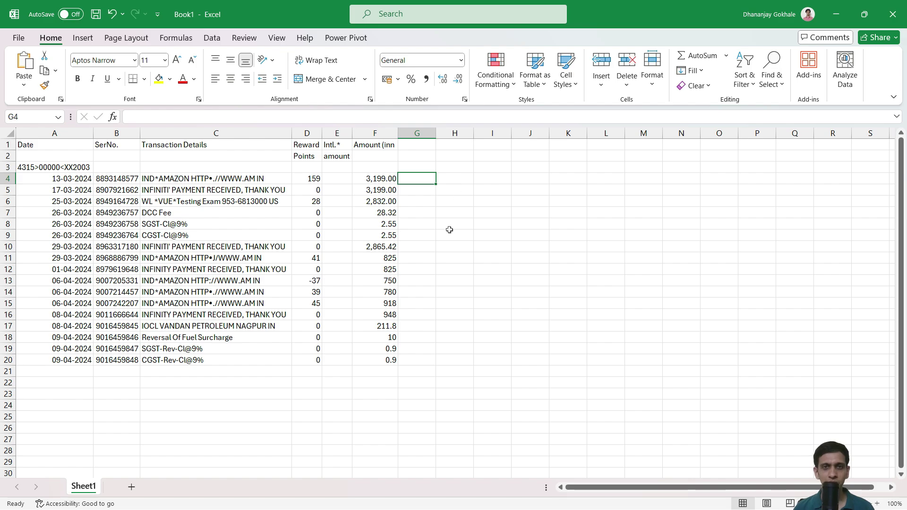
- Snip the transaction table in xx.pdf again, Date header to last row
key(alt+Tab)
key(alt+Tab)
key(alt+Tab)
key(alt+Tab)
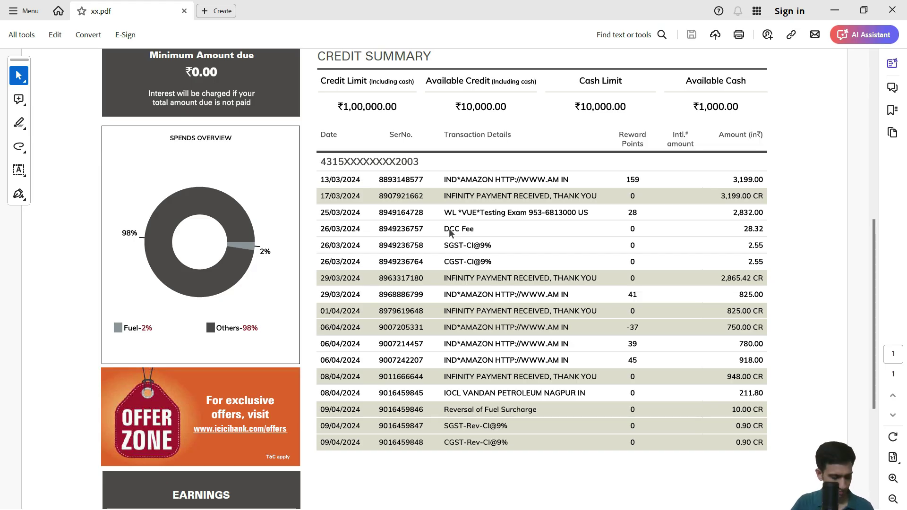
key(super+shift+s)
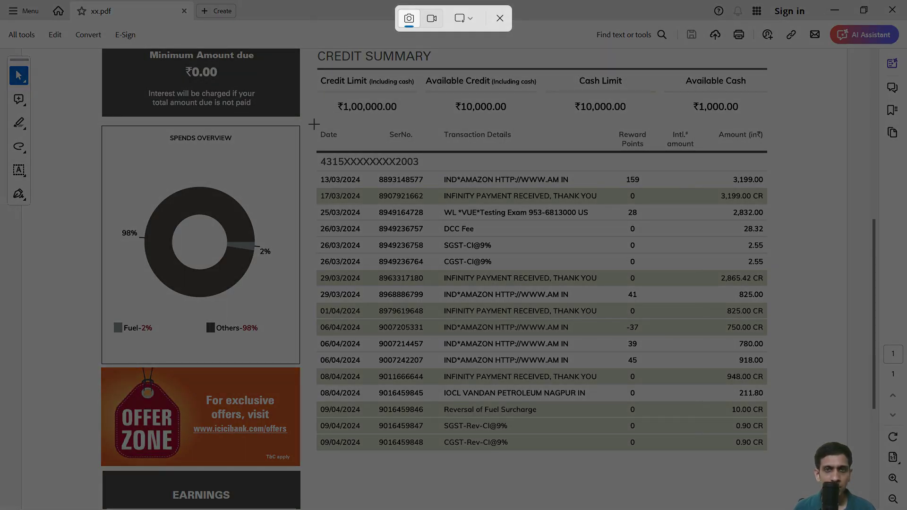
drag(314, 124, 781, 462)
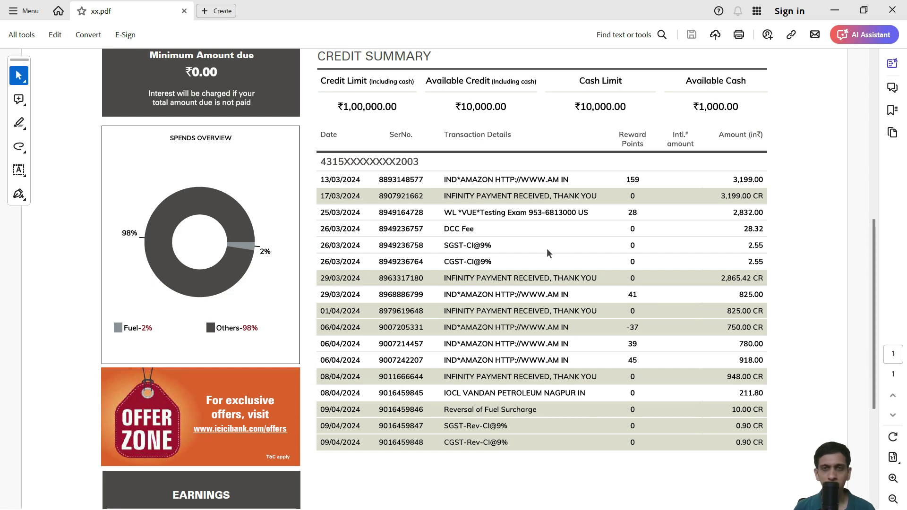
- Launch Paint 3D from the Start search with 'pa'
key(super)
text(pa)
key(Return)
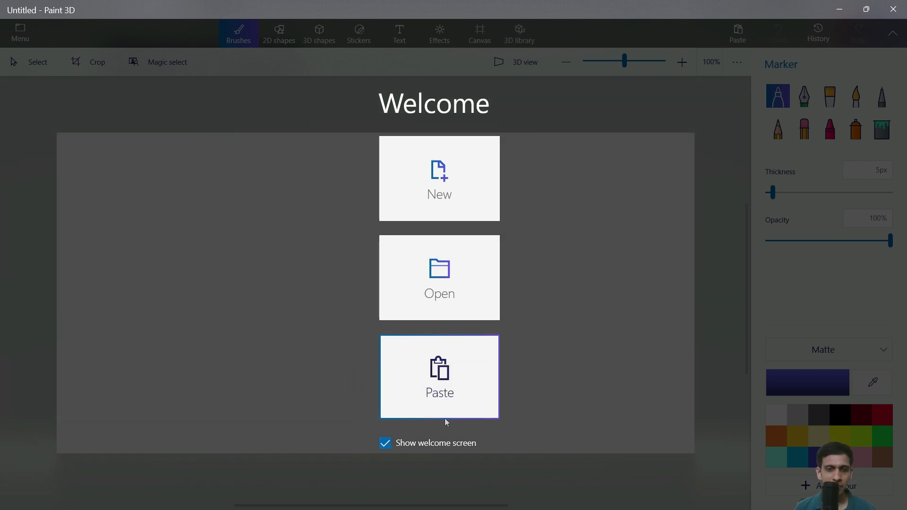
- Paste the snip into Paint 3D, crop to fit, and save as statement.png on the Desktop
click(437, 400)
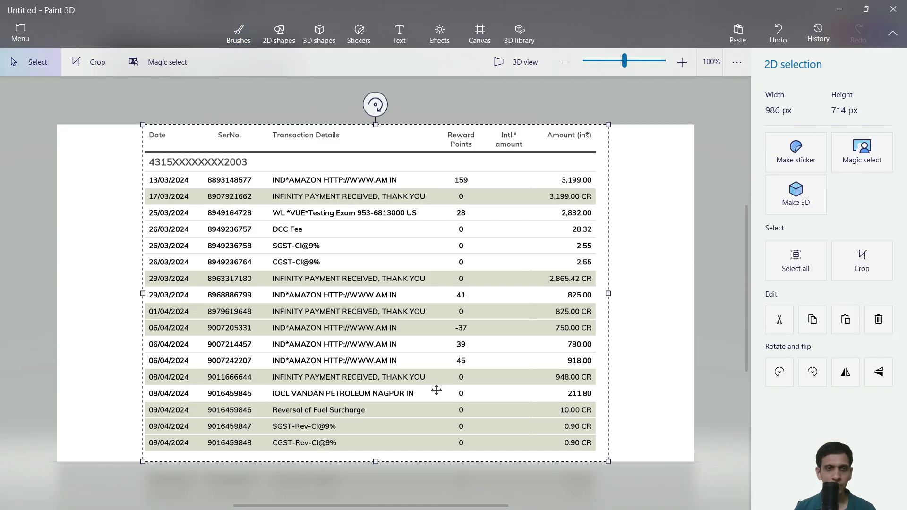
click(94, 66)
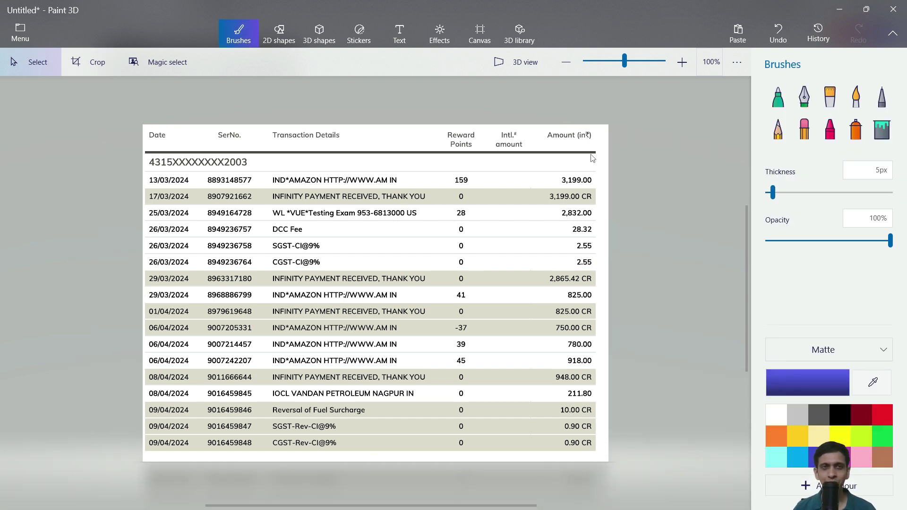
click(30, 38)
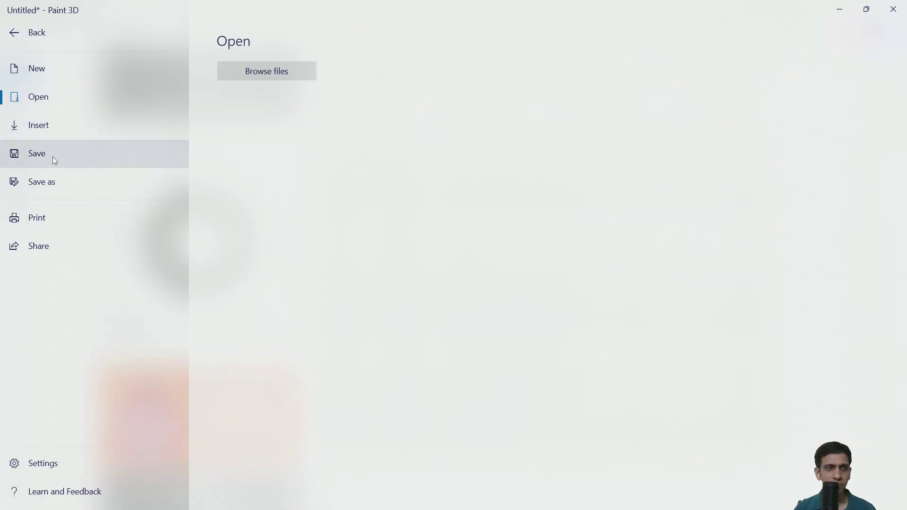
click(53, 158)
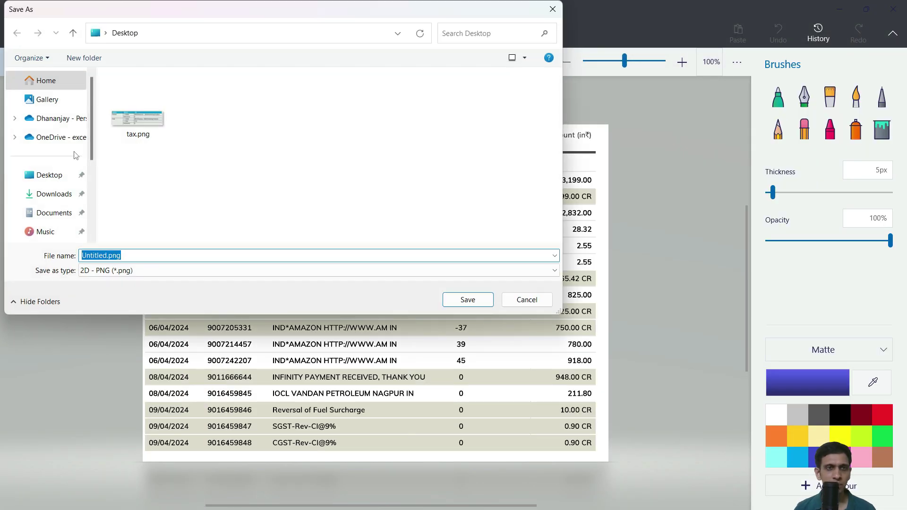
click(47, 175)
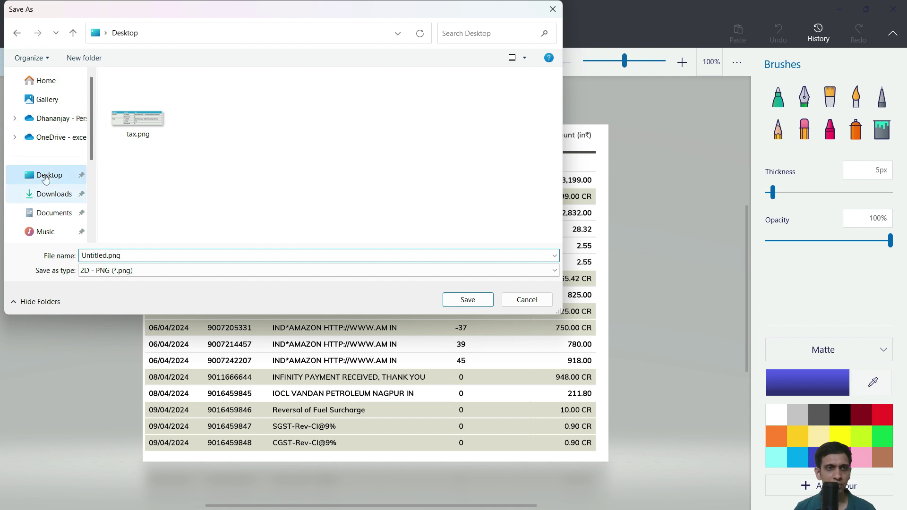
double_click(162, 256)
text(statement)
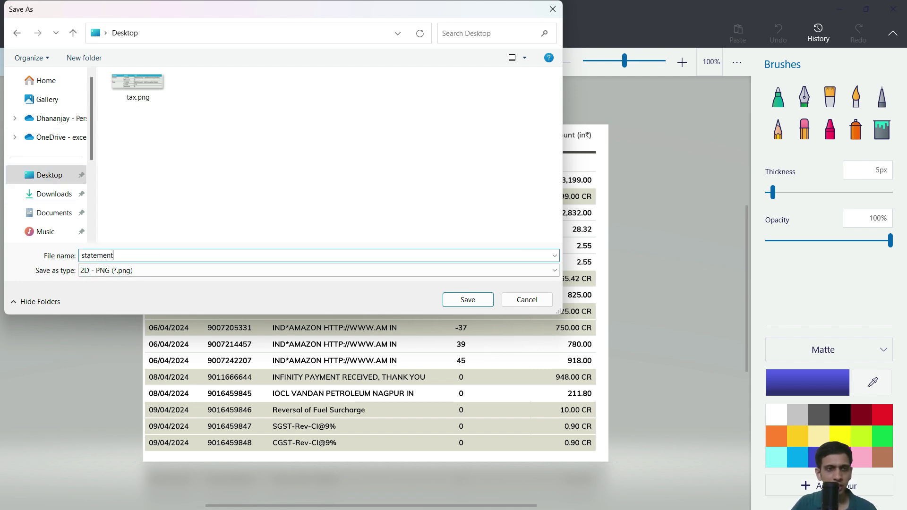
key(Return)
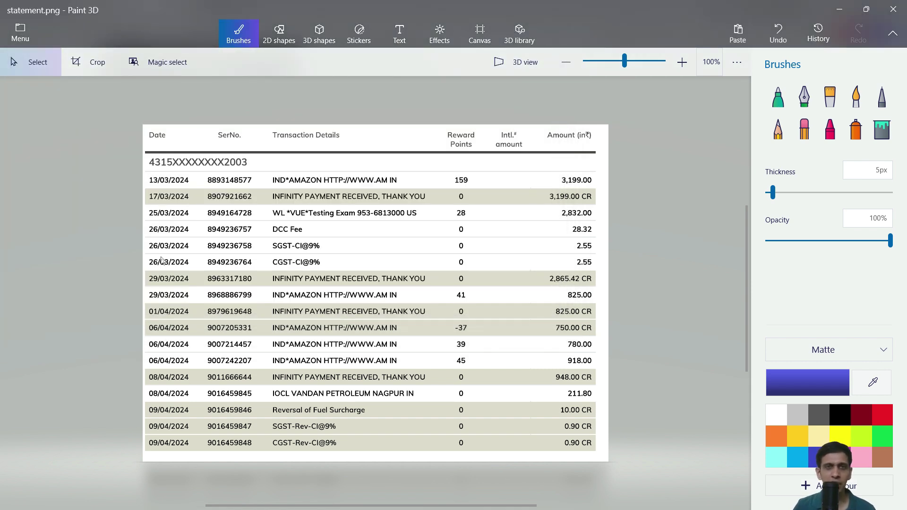
- Close Paint 3D and open the Gemini tab in Chrome, keeping Gemini Advanced selected
click(897, 7)
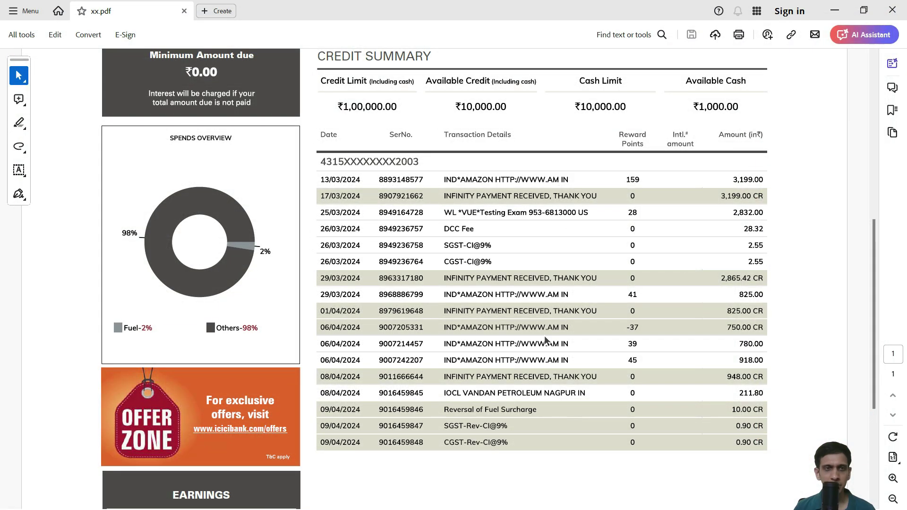
key(alt+Tab)
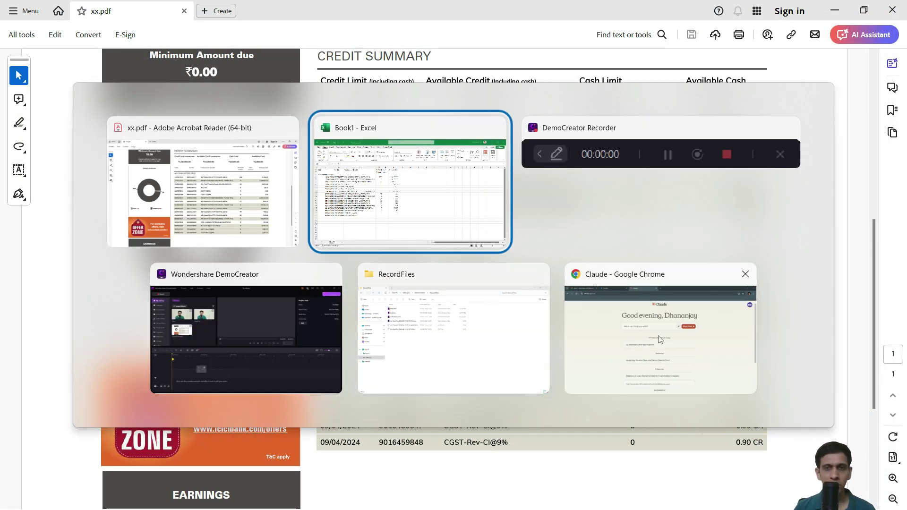
click(617, 327)
click(242, 11)
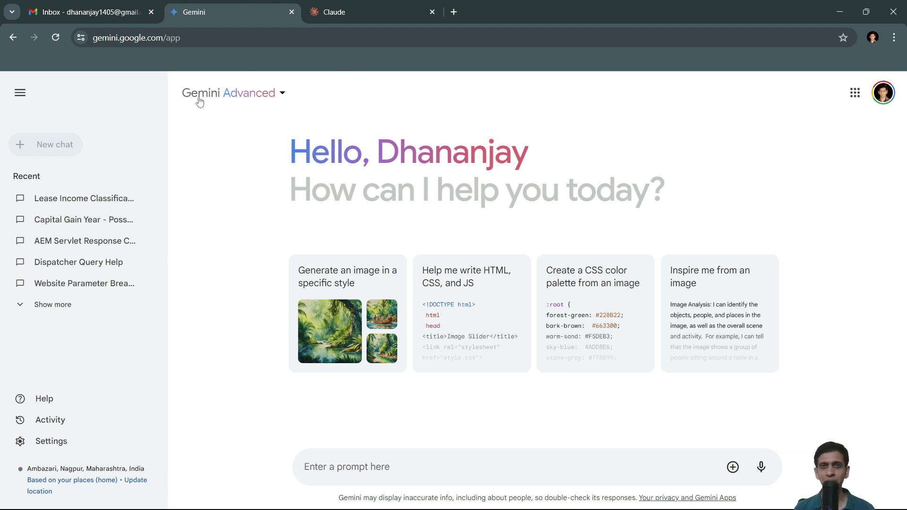
click(282, 93)
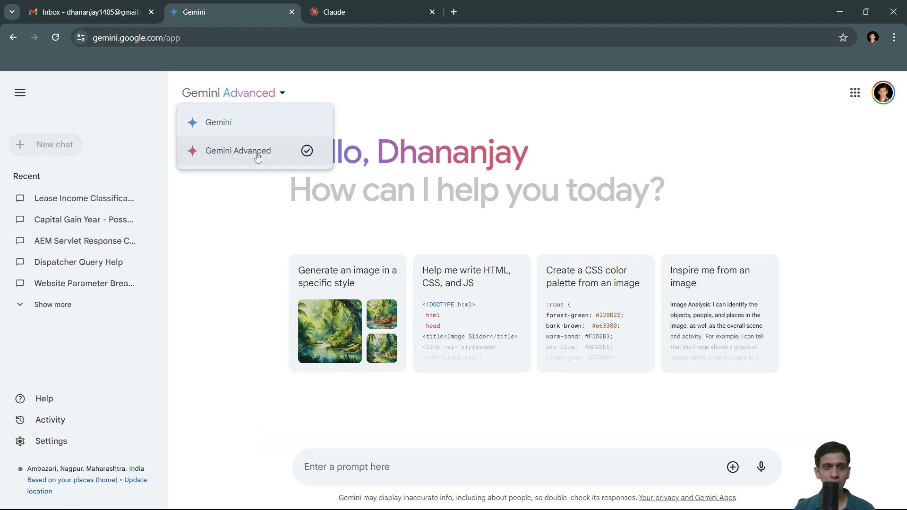
click(455, 105)
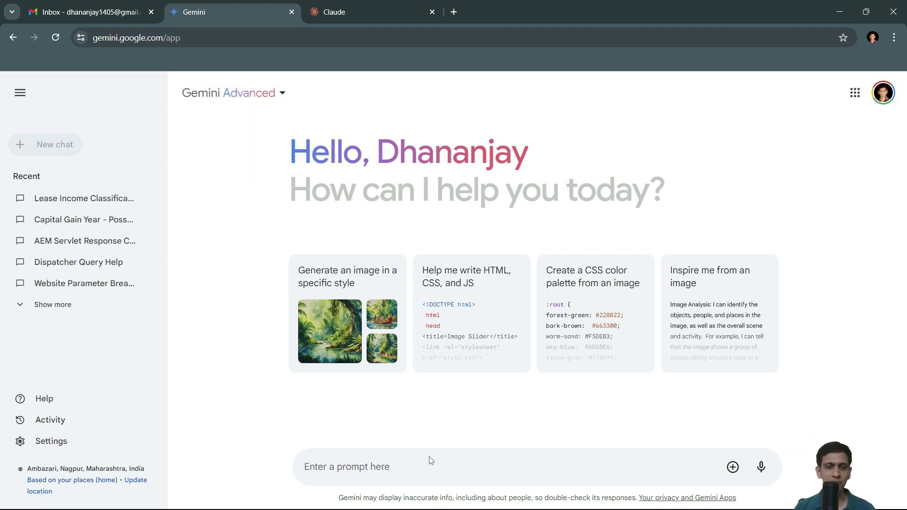
- Ask Gemini to convert the attached statement.png data into a table to paste into Excel
click(534, 464)
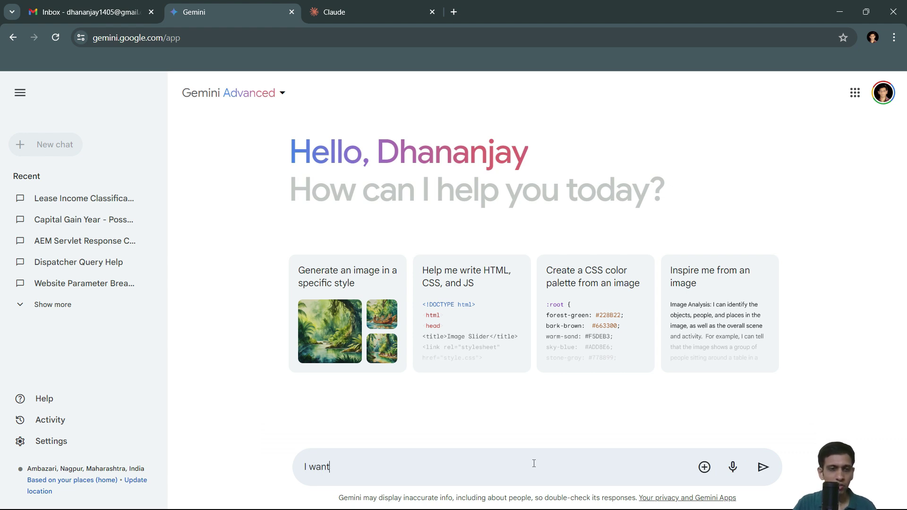
text(I want to conv)
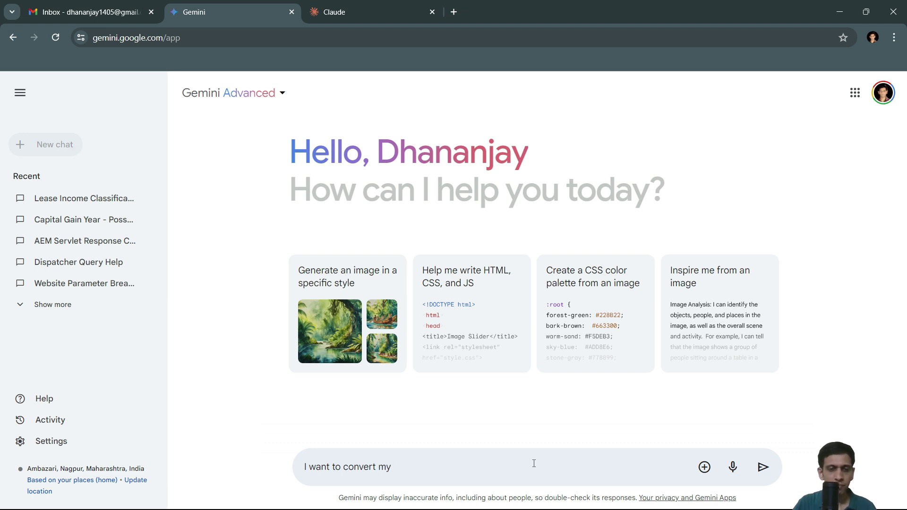
text(ert image data into table to co)
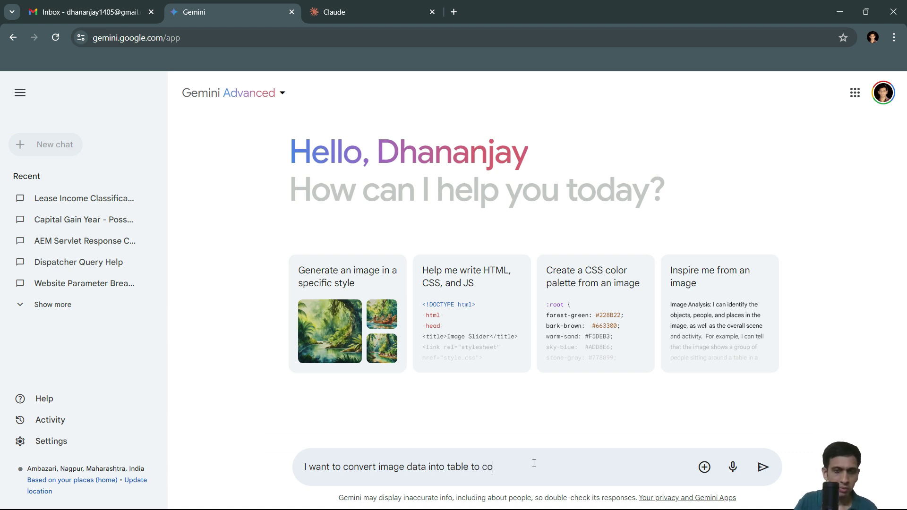
text(py paste in Excel.)
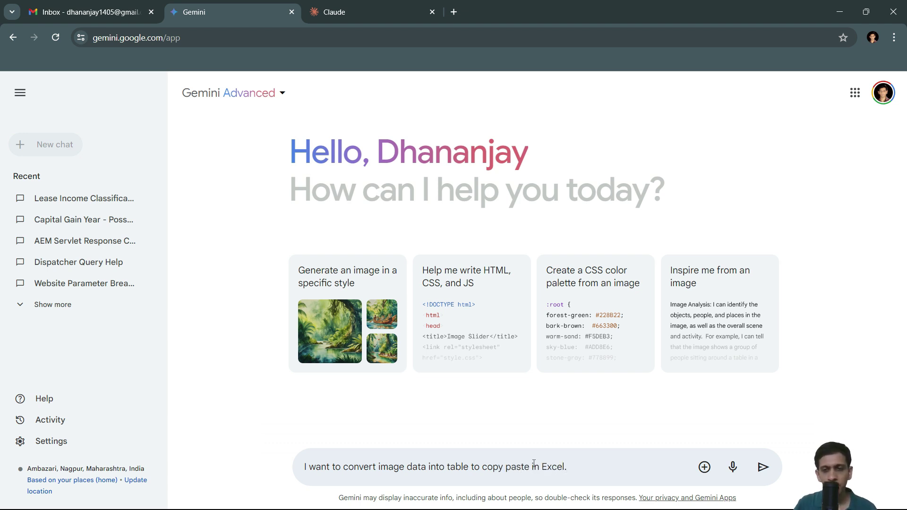
click(704, 467)
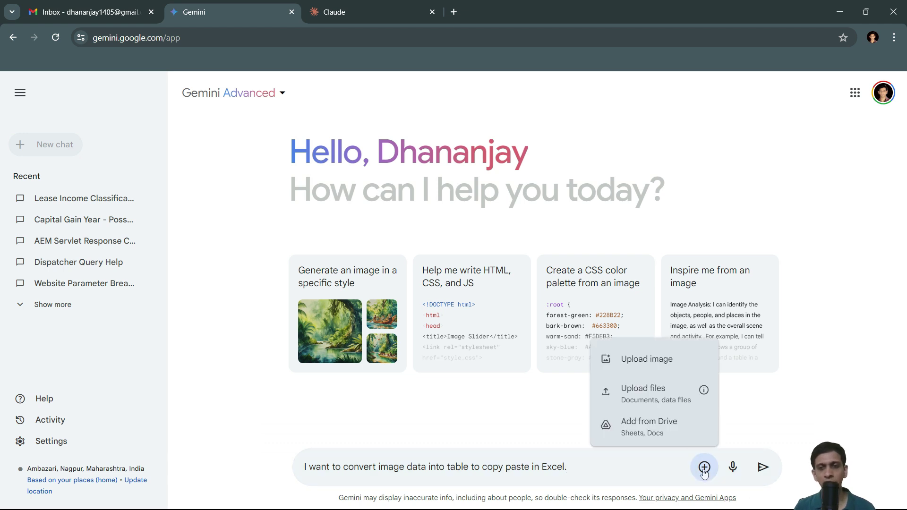
click(647, 361)
double_click(139, 117)
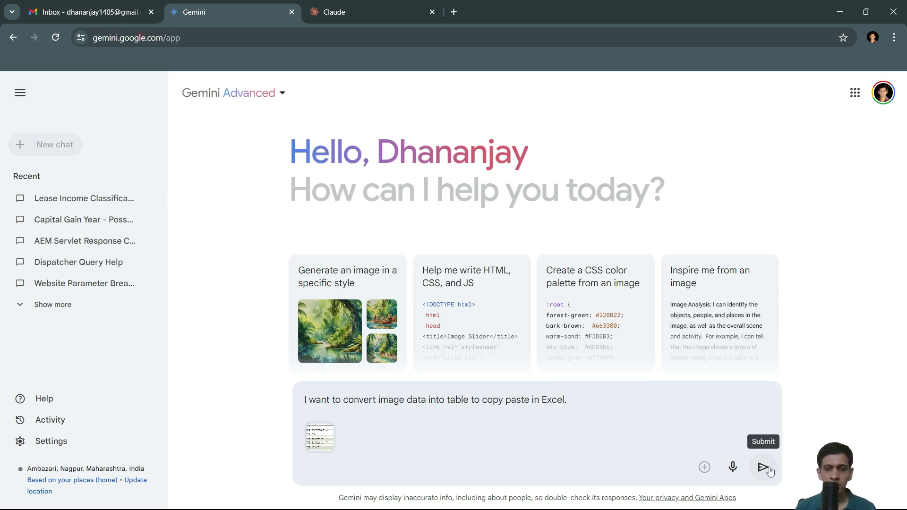
click(763, 468)
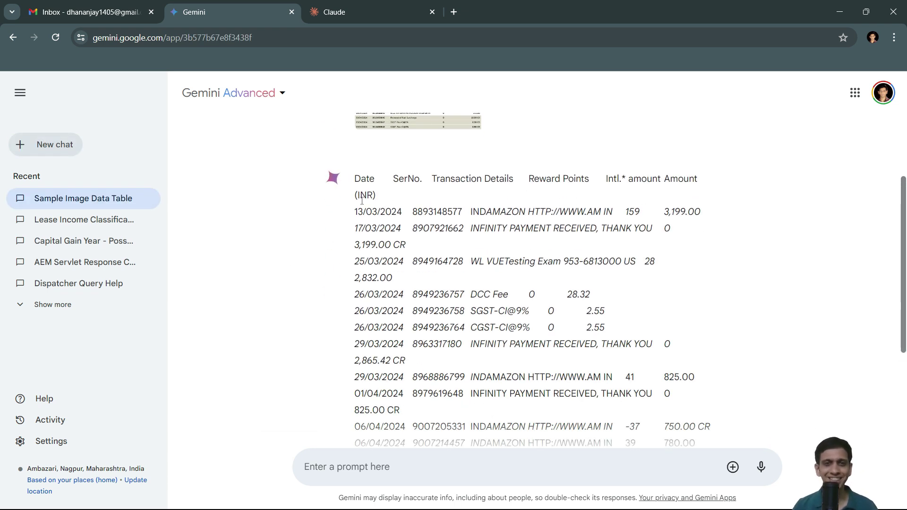
- Select Gemini's transaction table from the 'Date' header down to the final '0.90 CR' entry
scroll(362, 200, down, 5)
scroll(409, 224, up, 6)
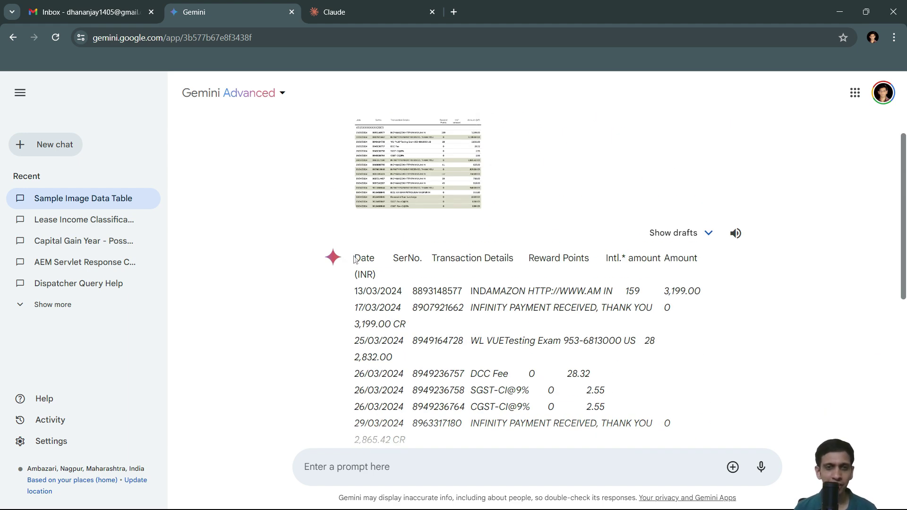
drag(354, 259, 656, 344)
scroll(530, 303, down, 5)
scroll(530, 301, down, 1)
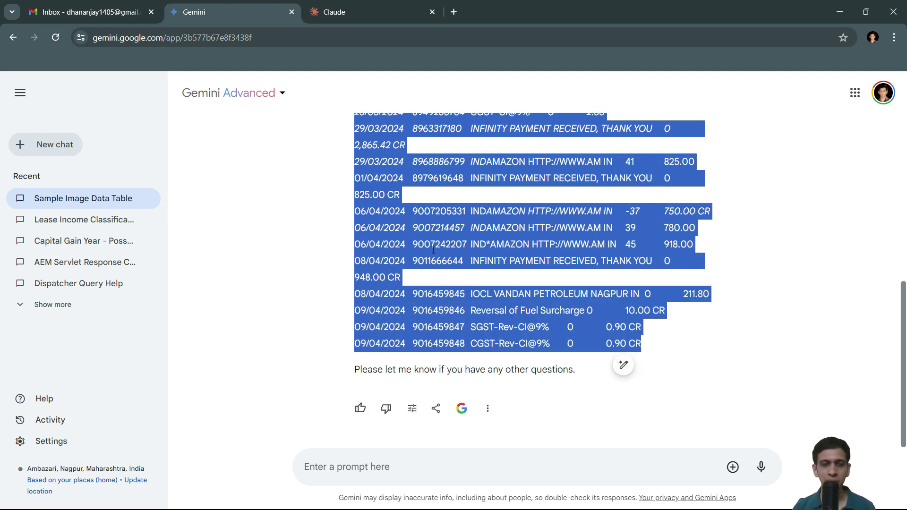
- Add a new worksheet in Excel and rename it 'gemini'
key(alt+Tab)
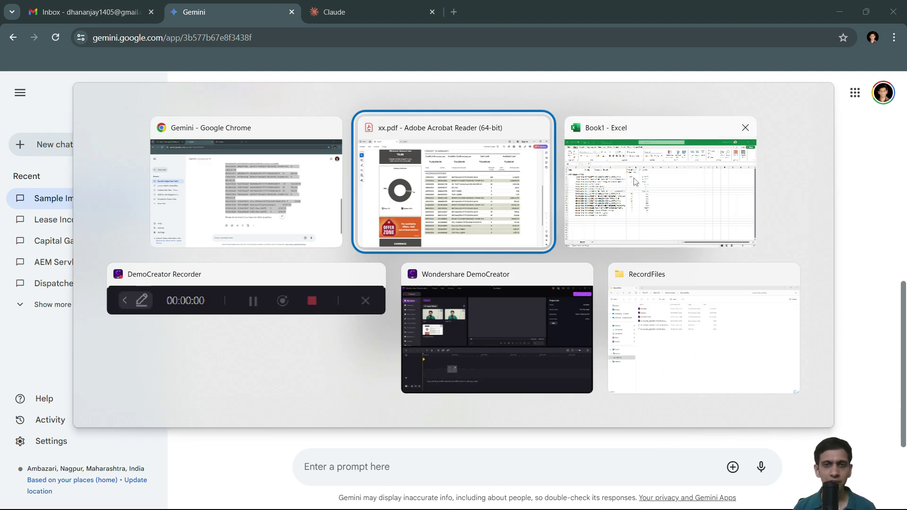
key(alt+Tab)
click(132, 487)
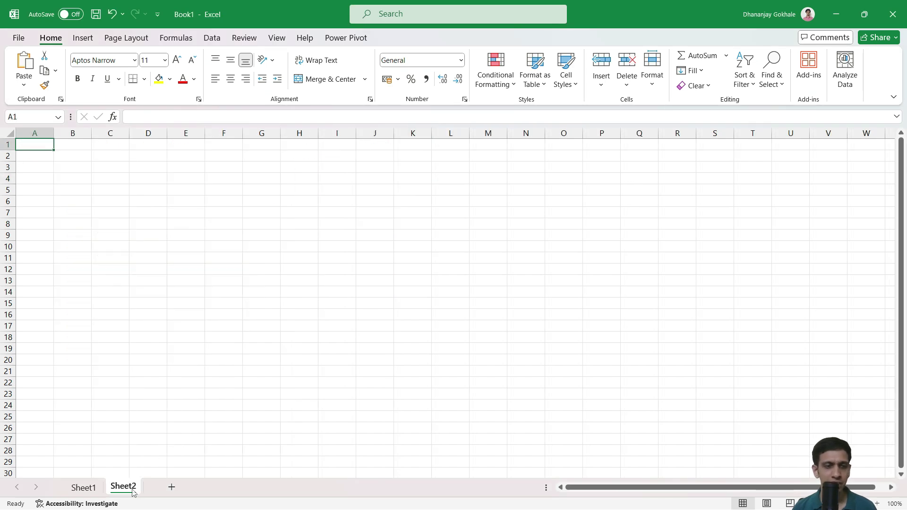
double_click(133, 487)
text(gemini)
key(Return)
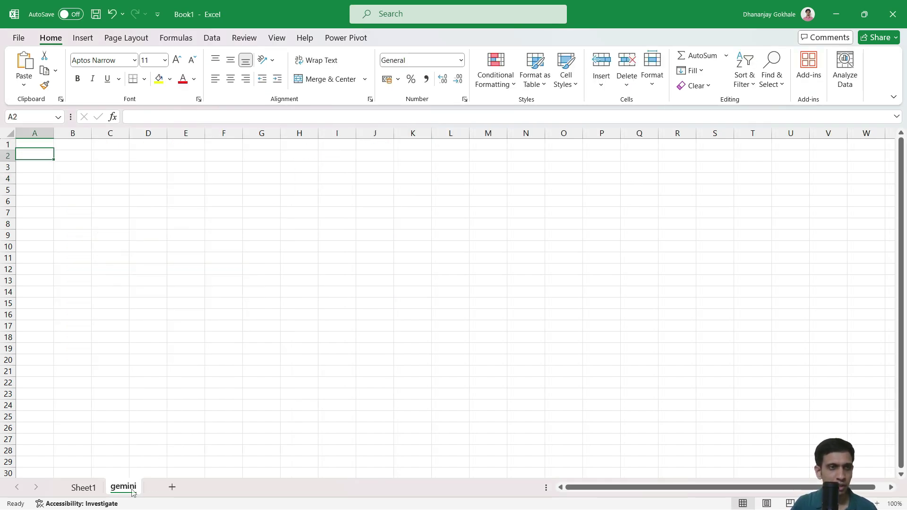
- Undo a test paste into A2 that landed in one cell, then clear Gemini's reply selection
key(ctrl+v)
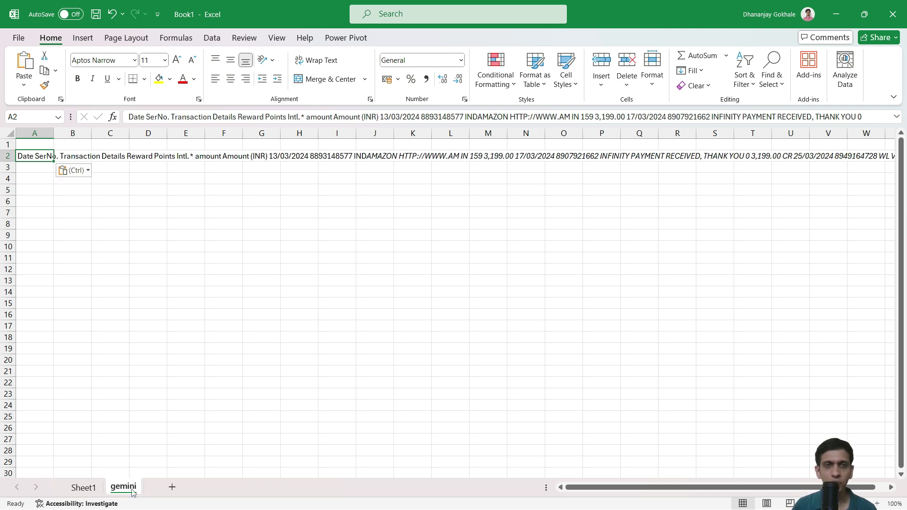
key(ctrl+z)
key(alt+Tab)
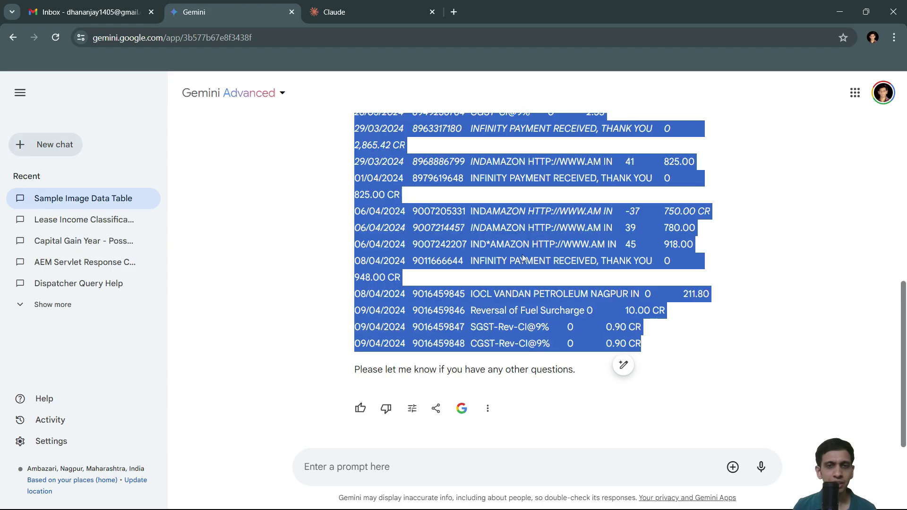
click(522, 258)
scroll(436, 216, up, 5)
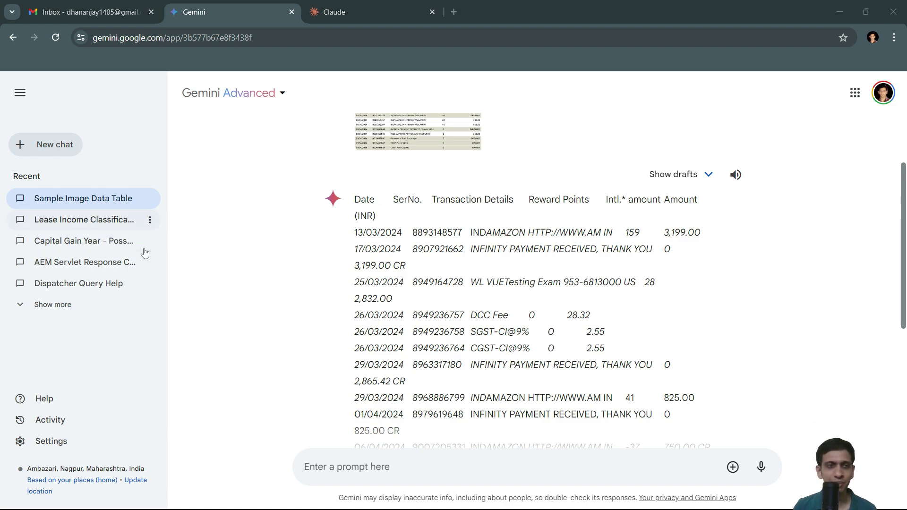
key(alt+Tab)
- Paste Gemini's table into A2 using Paste Special as Text, filling columns A to F
right_click(32, 159)
click(86, 220)
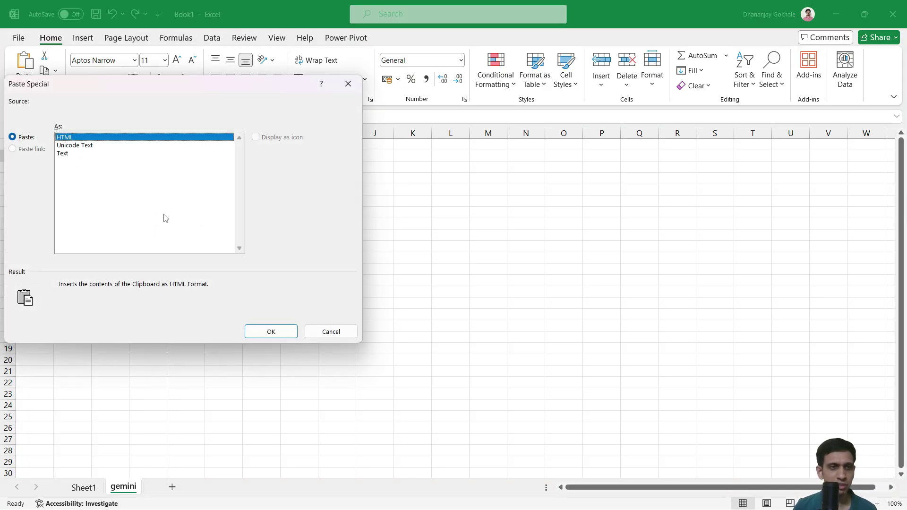
click(75, 154)
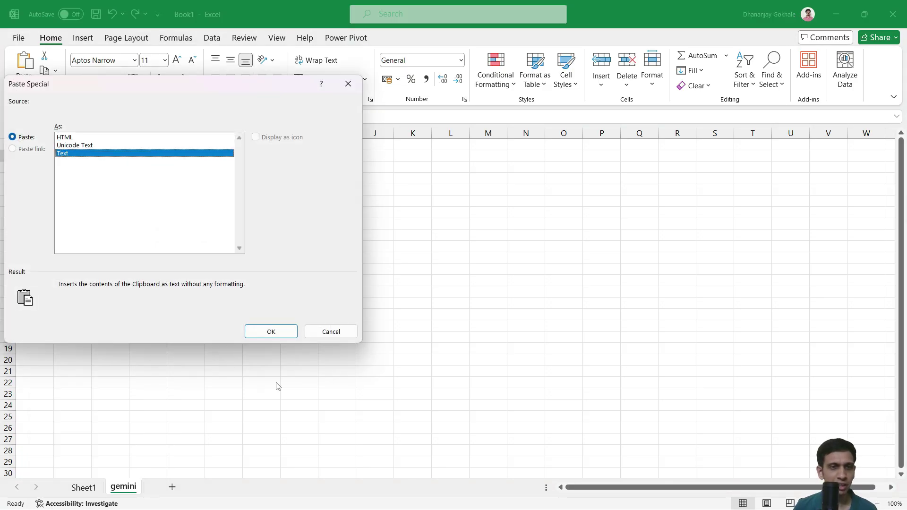
click(271, 332)
click(110, 199)
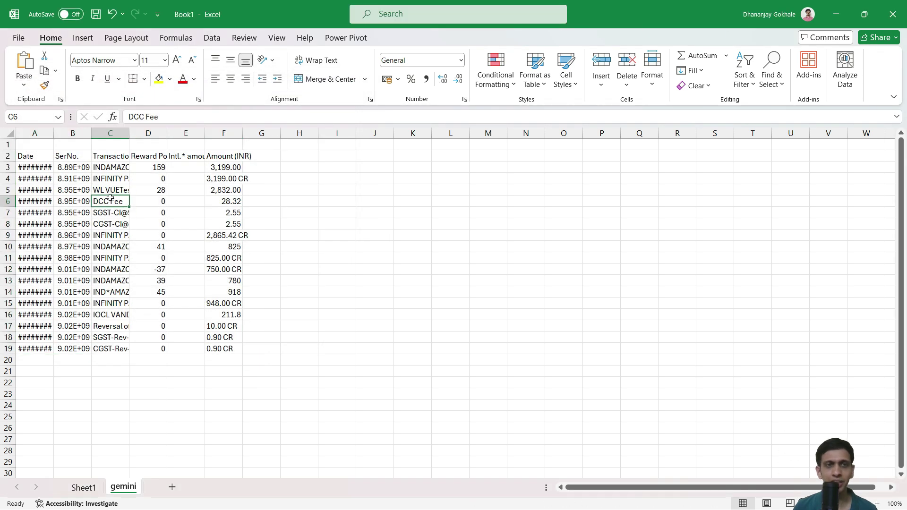